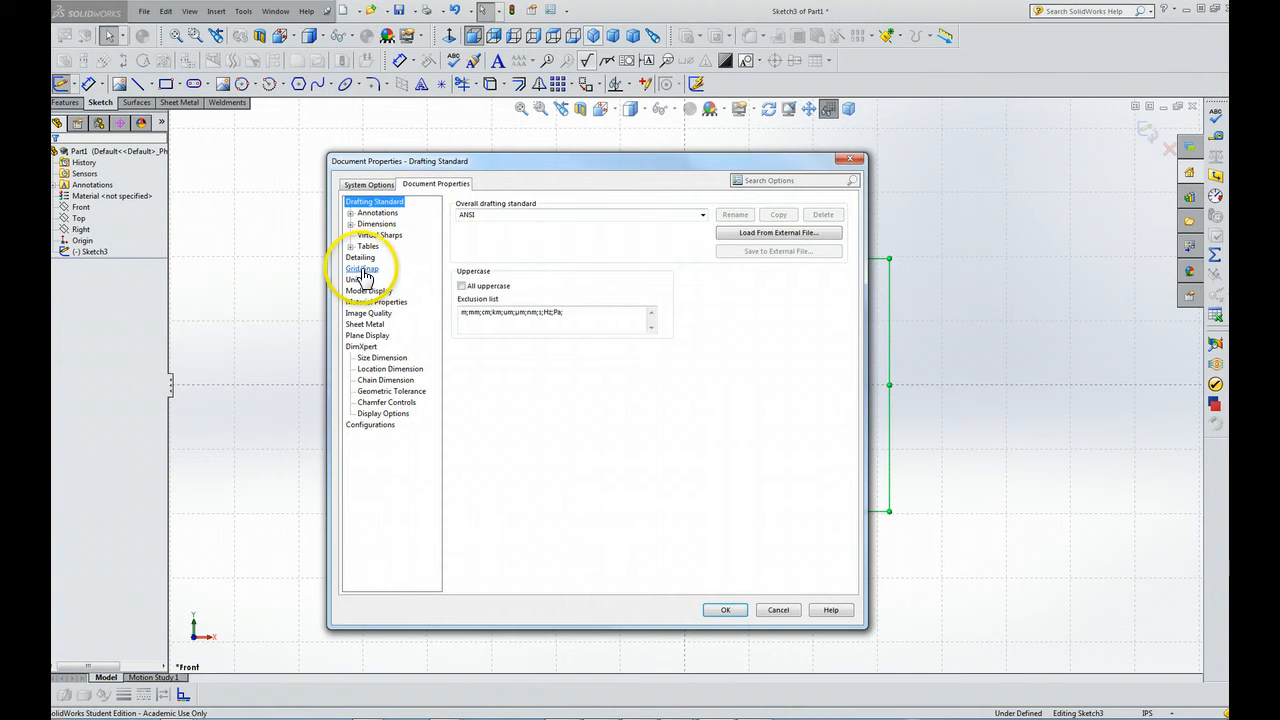
# Set the document's major grid spacing to 1.00 in with 10 minor lines per major
pyautogui.click(362, 268)
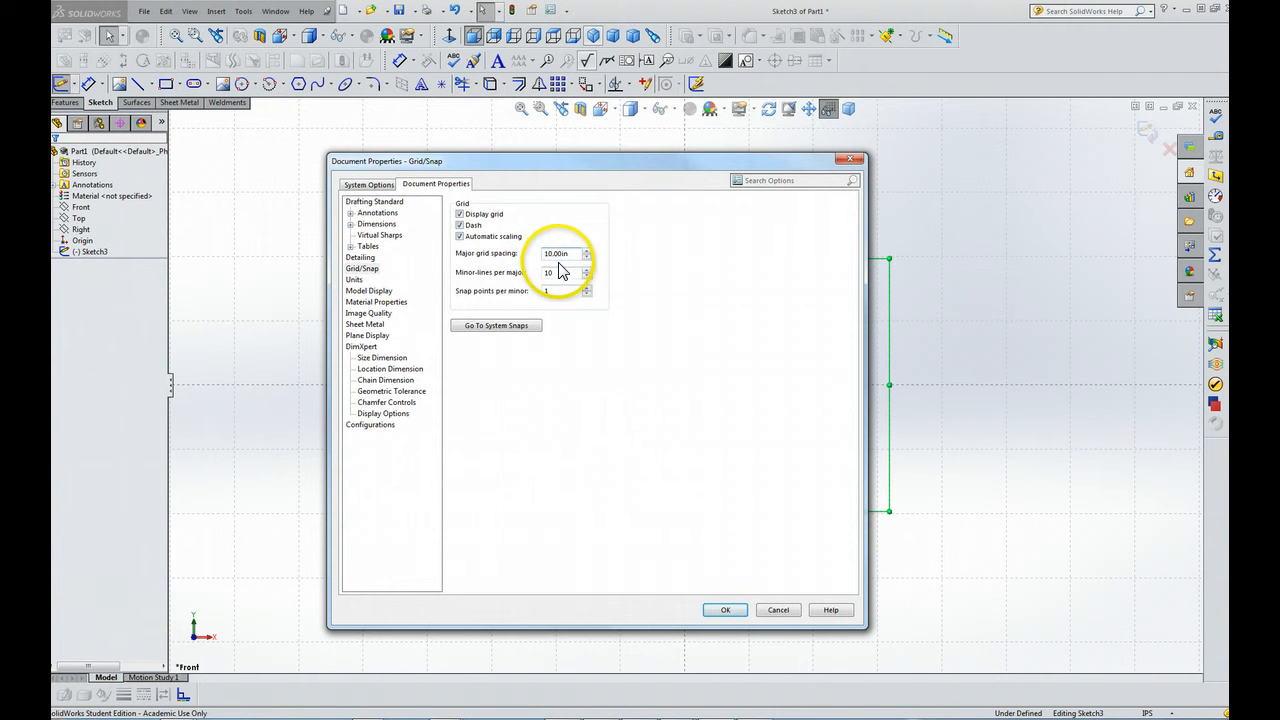
pyautogui.click(725, 610)
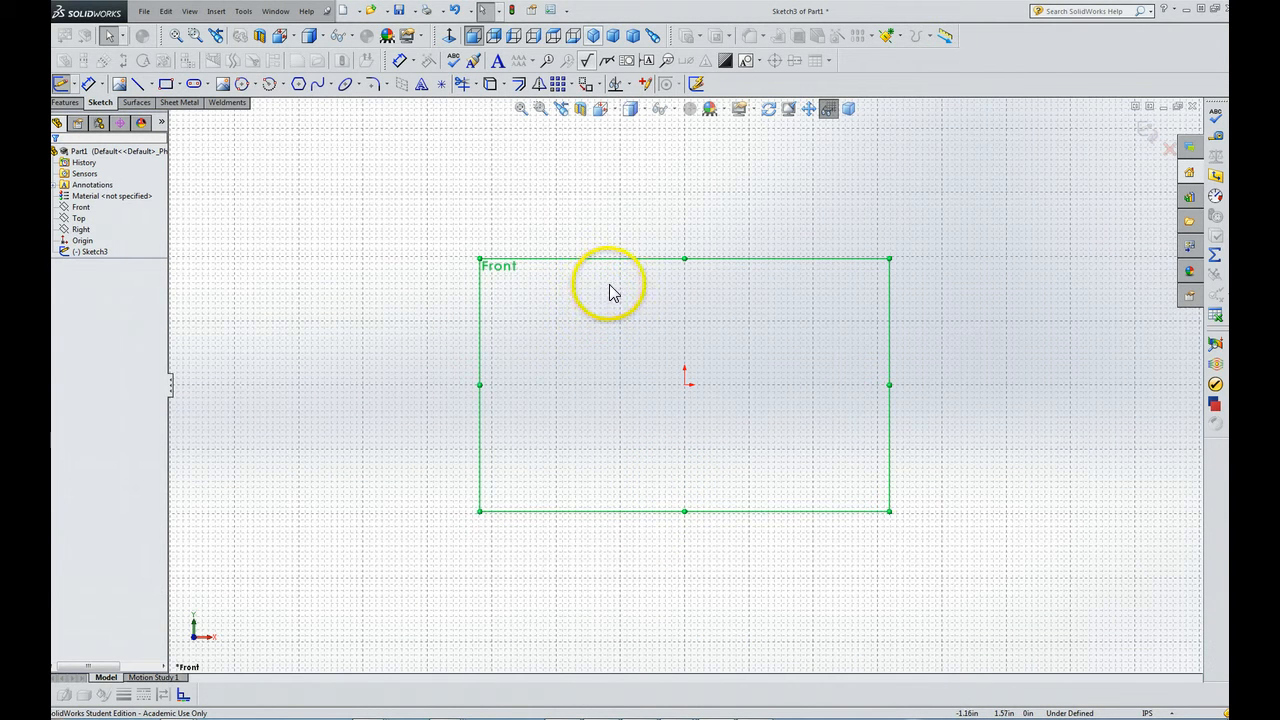
# Set the major grid spacing to 10.00 in in the document's Grid/Snap properties
pyautogui.click(566, 12)
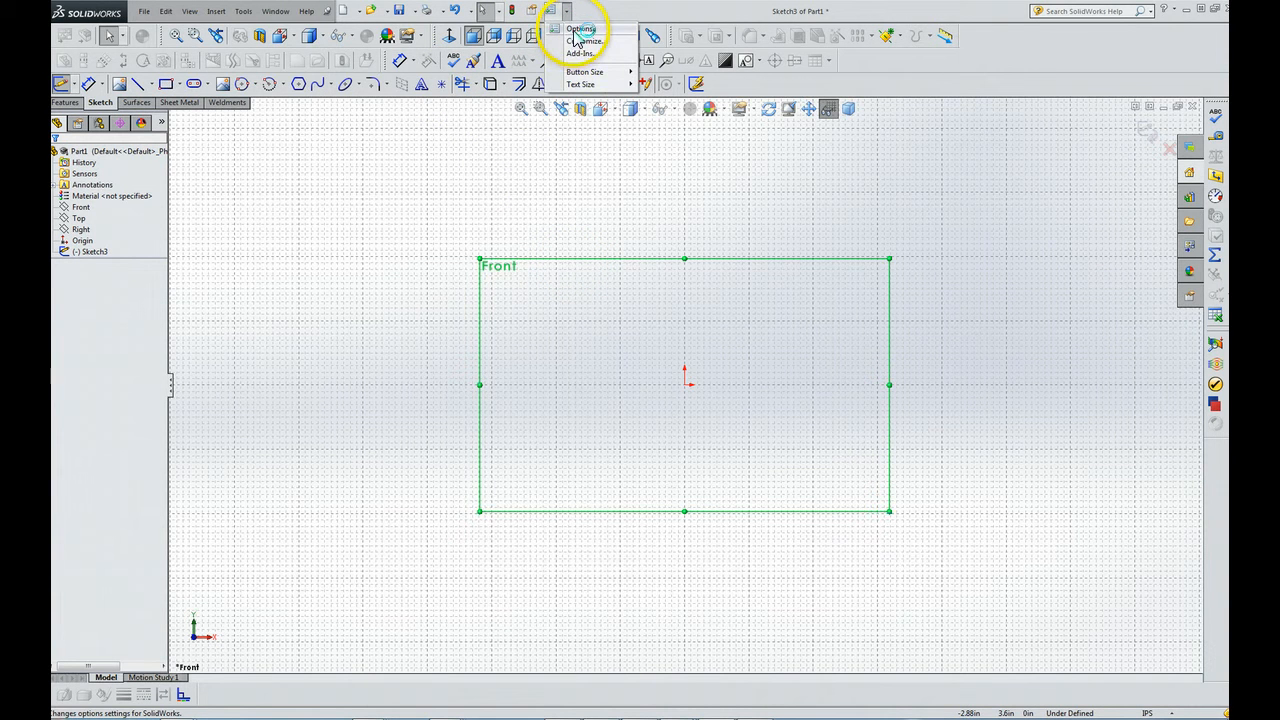
pyautogui.click(578, 30)
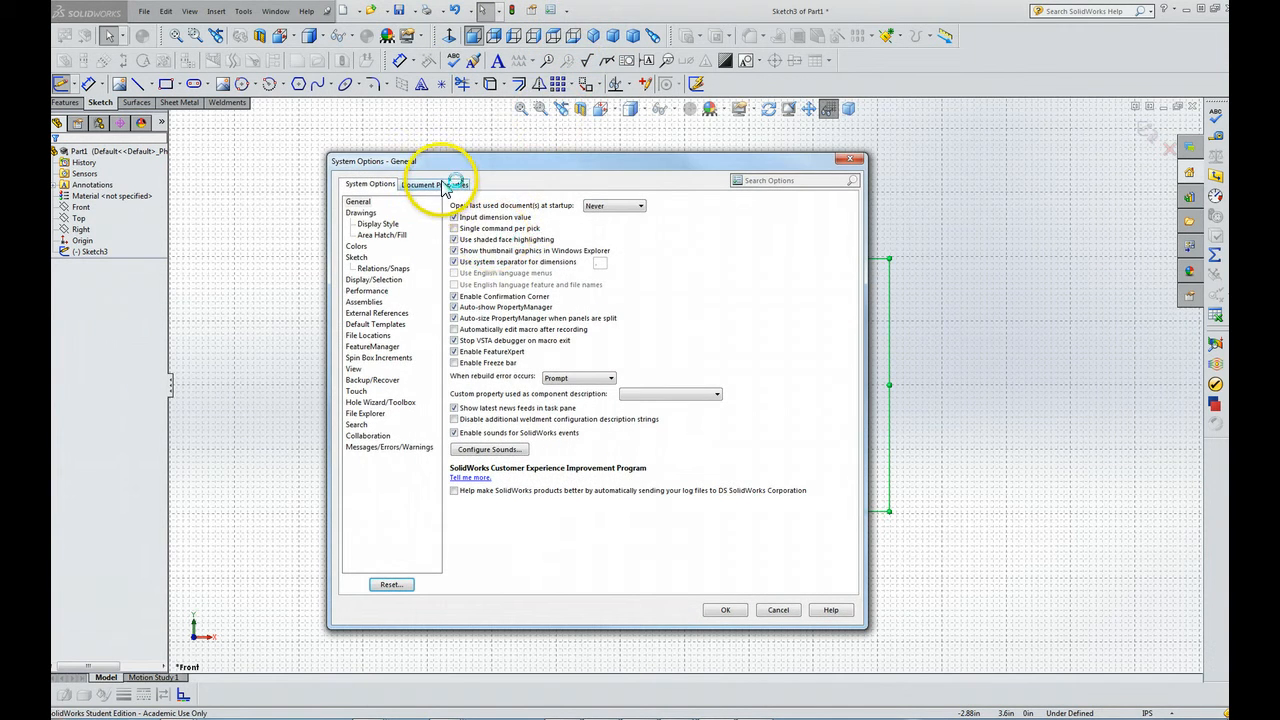
pyautogui.click(445, 185)
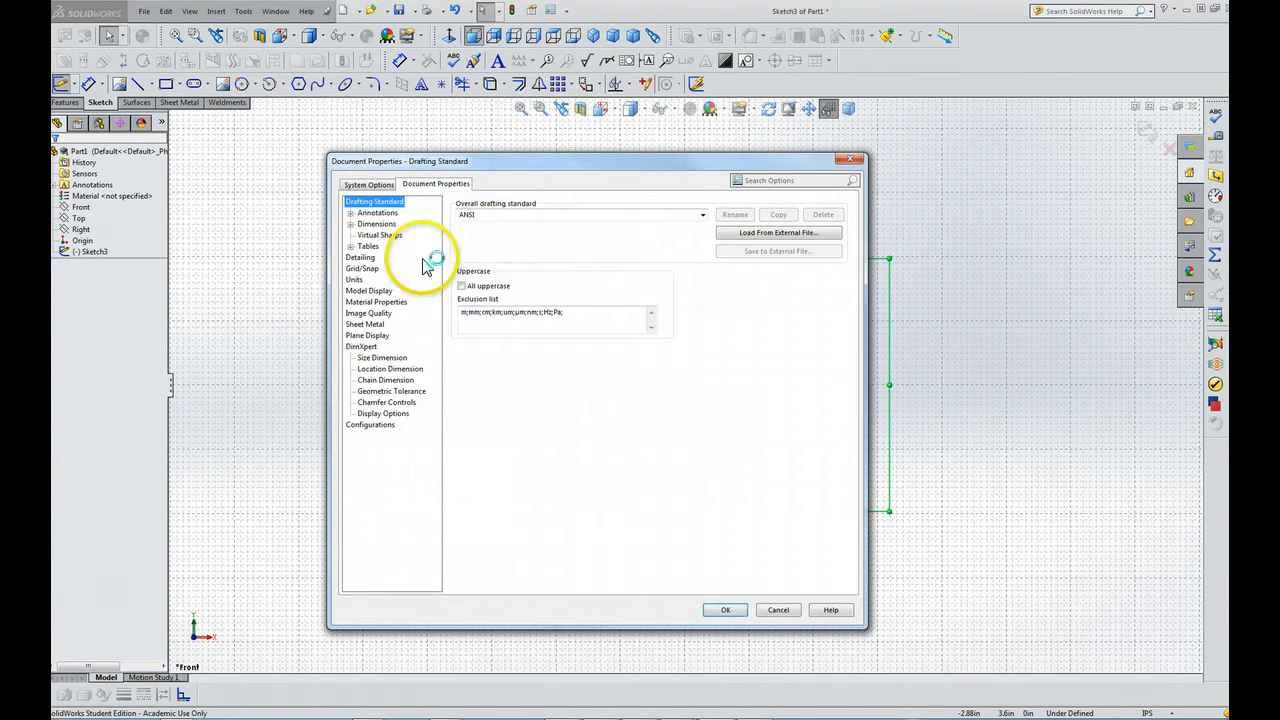
pyautogui.click(362, 269)
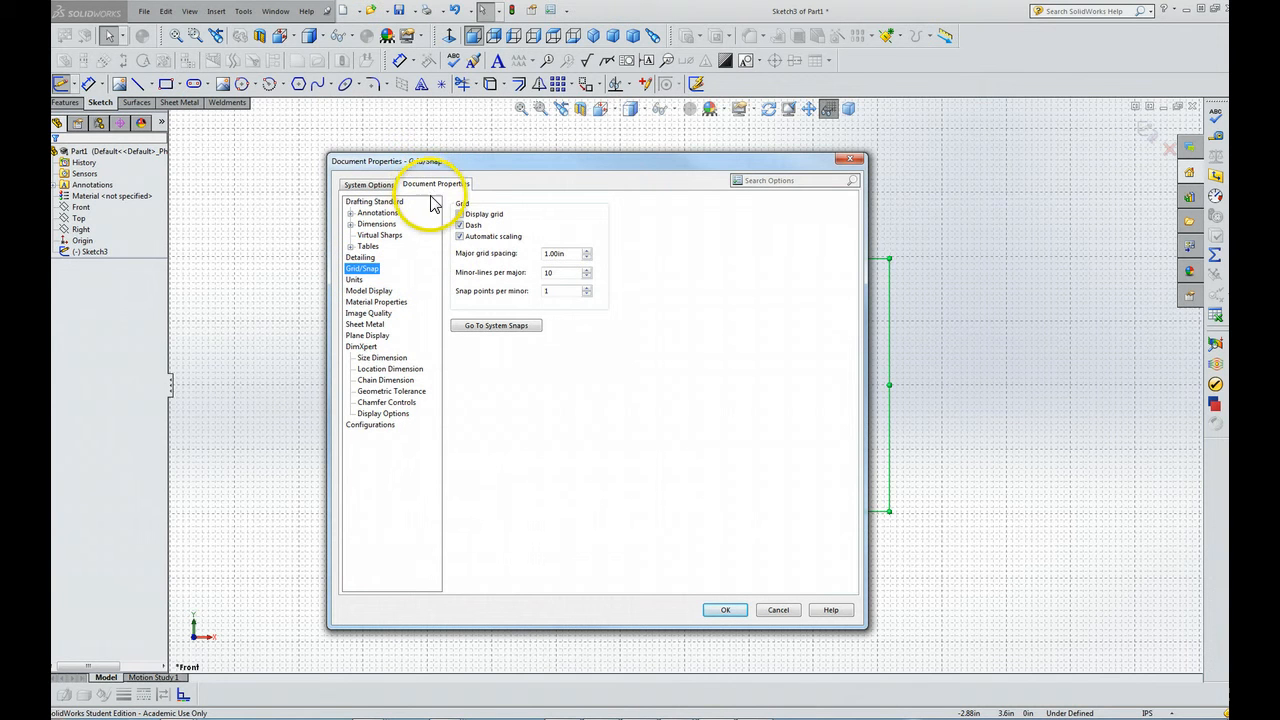
pyautogui.click(547, 253)
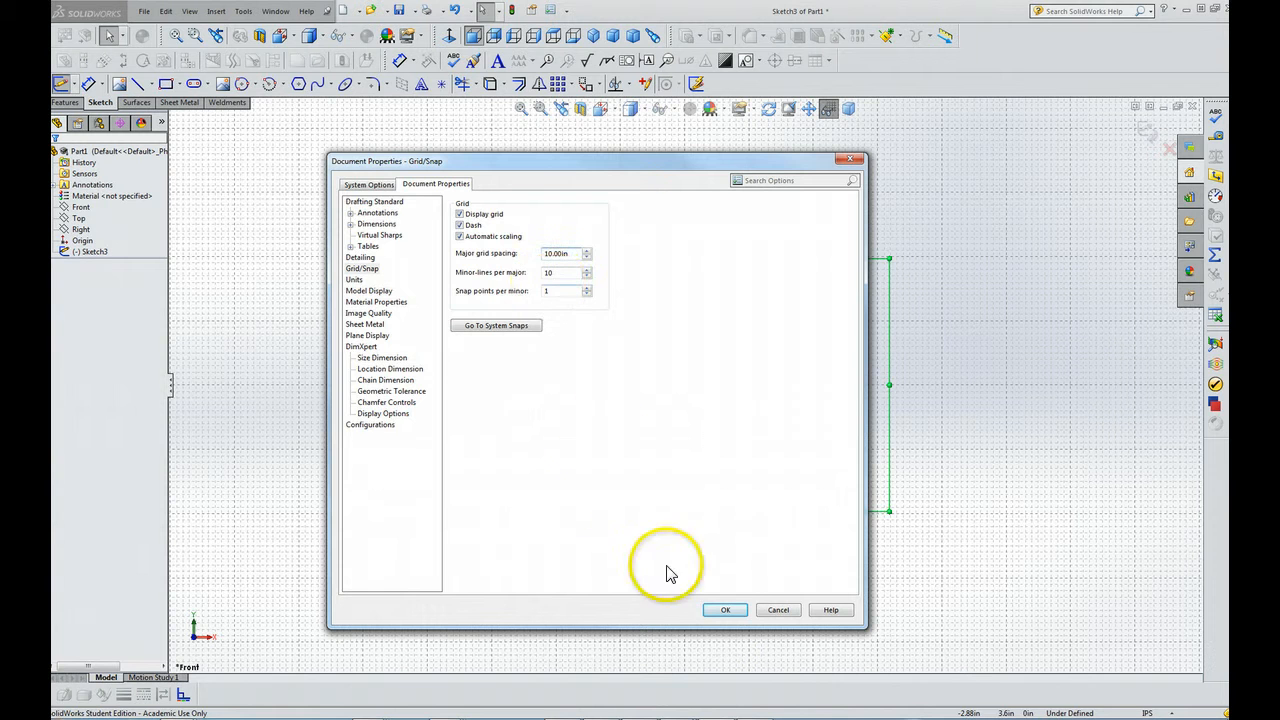
pyautogui.click(723, 610)
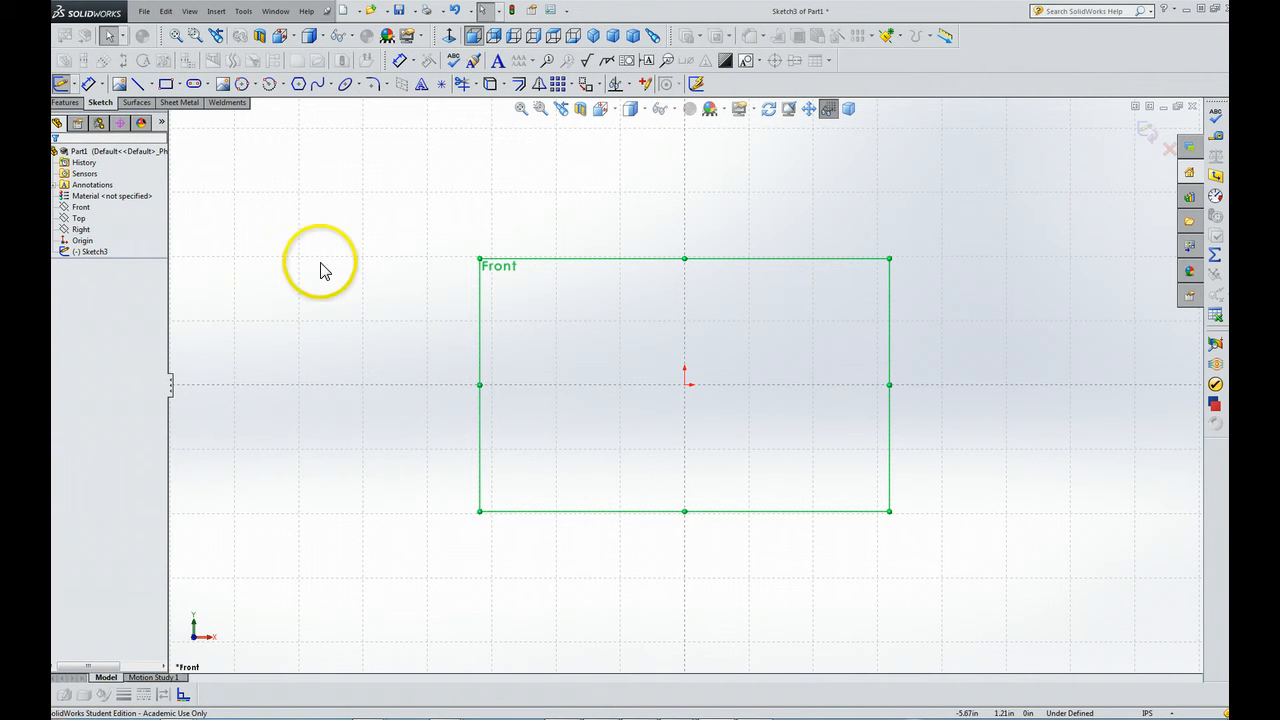
# Undo the creation of the empty sketch on the Front plane, returning to the part
pyautogui.click(454, 11)
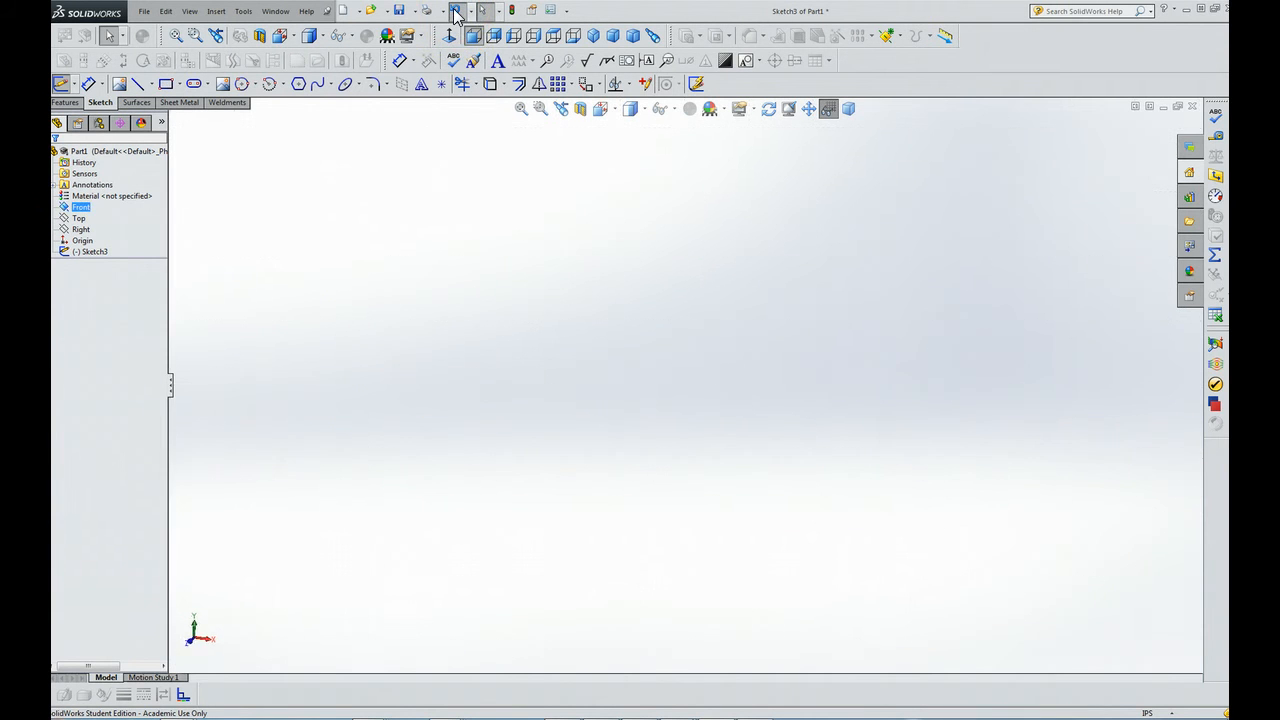
pyautogui.click(454, 11)
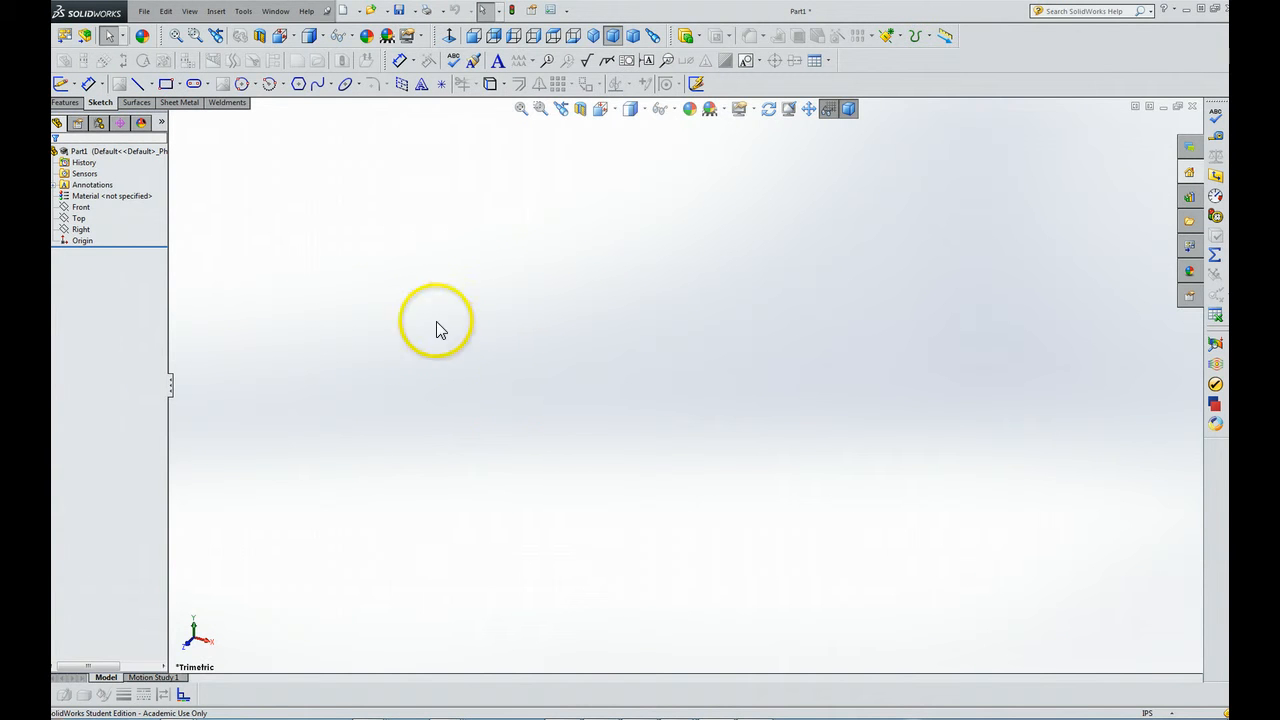
pyautogui.click(66, 103)
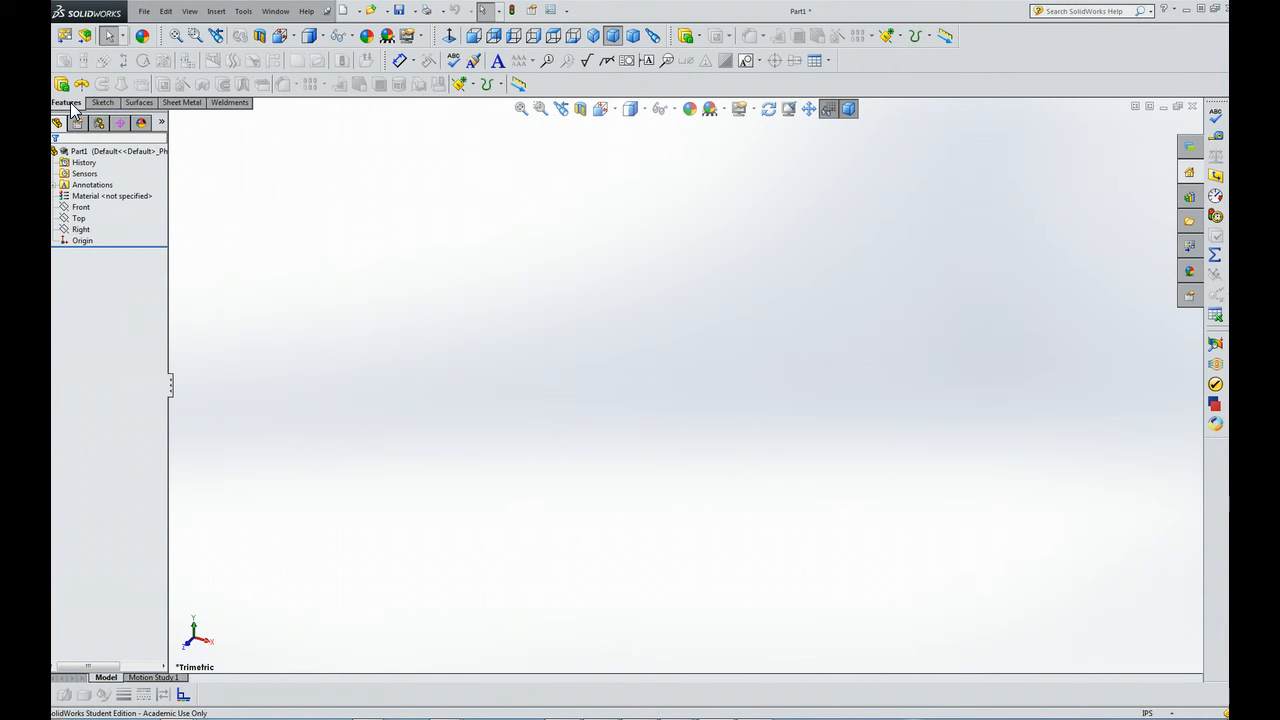
pyautogui.click(519, 85)
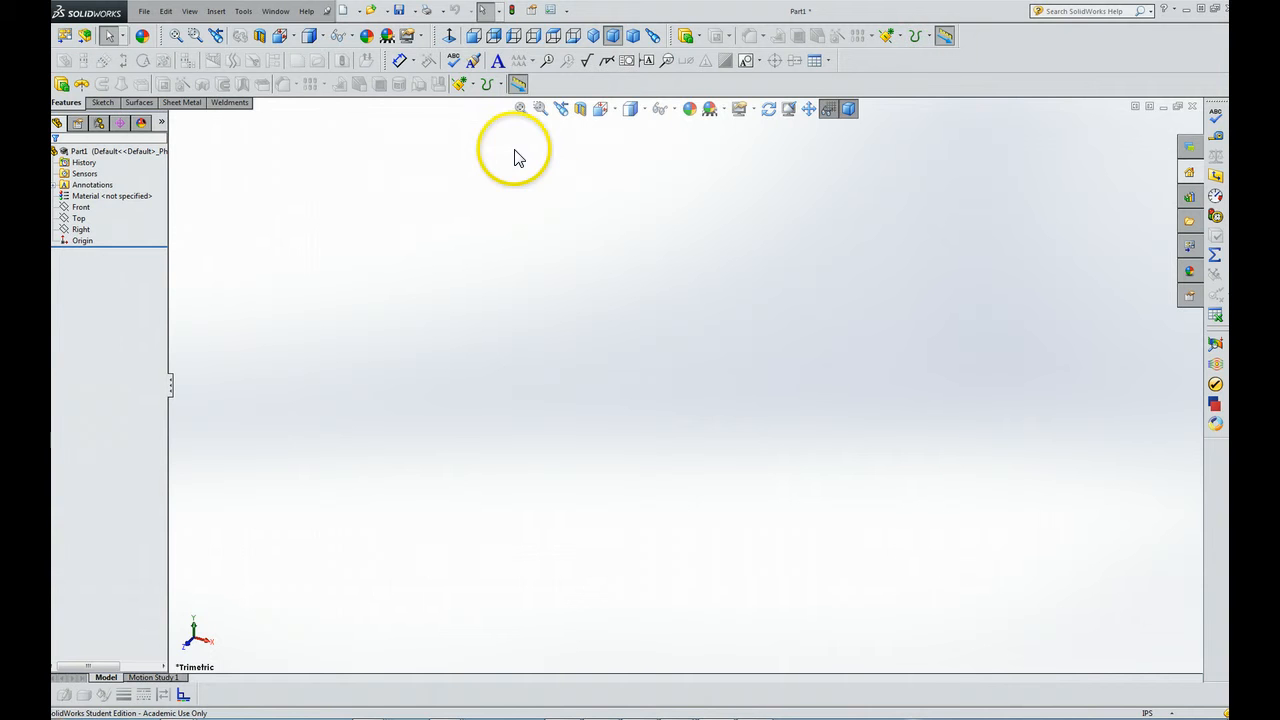
pyautogui.click(519, 85)
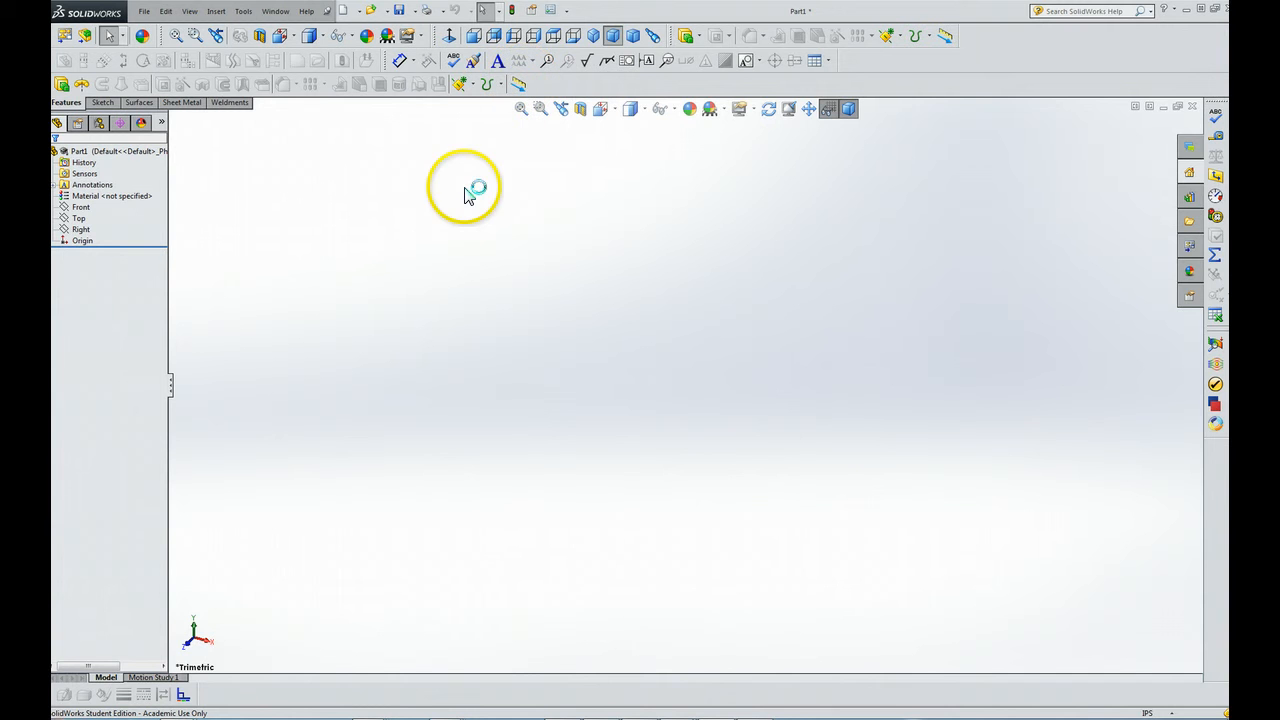
# Start a new sketch on the Front plane
pyautogui.click(82, 208)
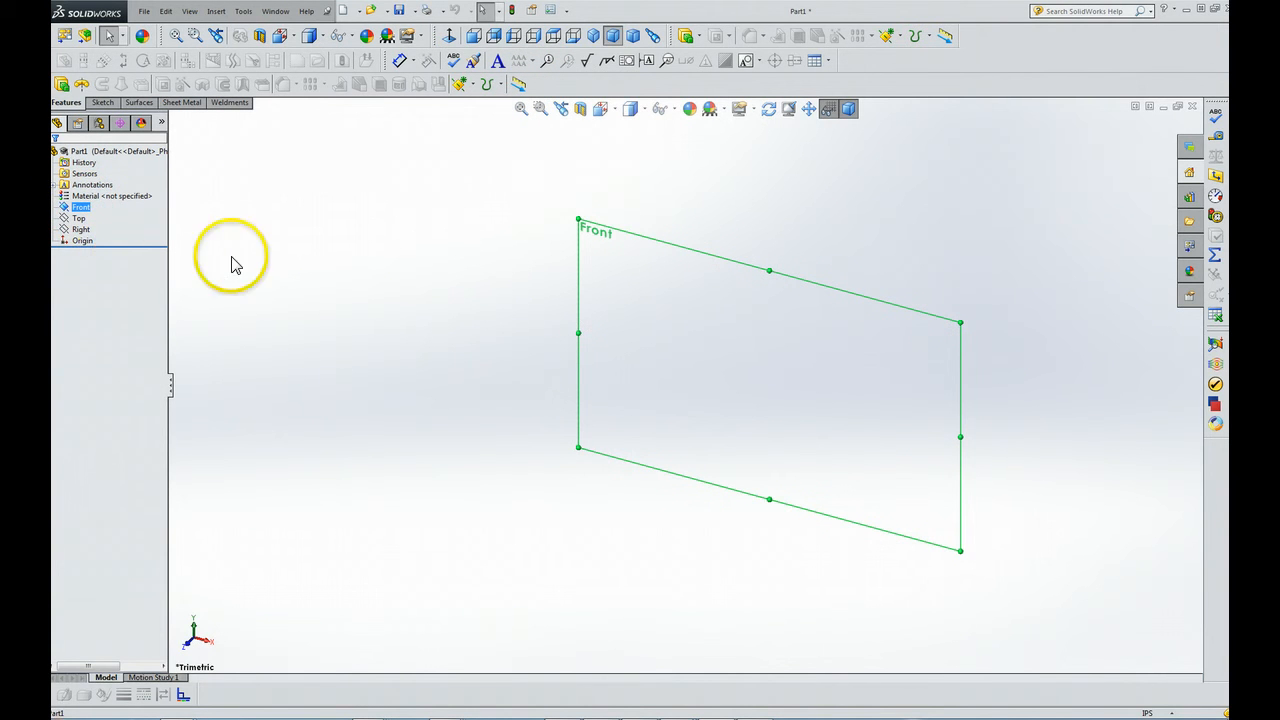
pyautogui.click(100, 103)
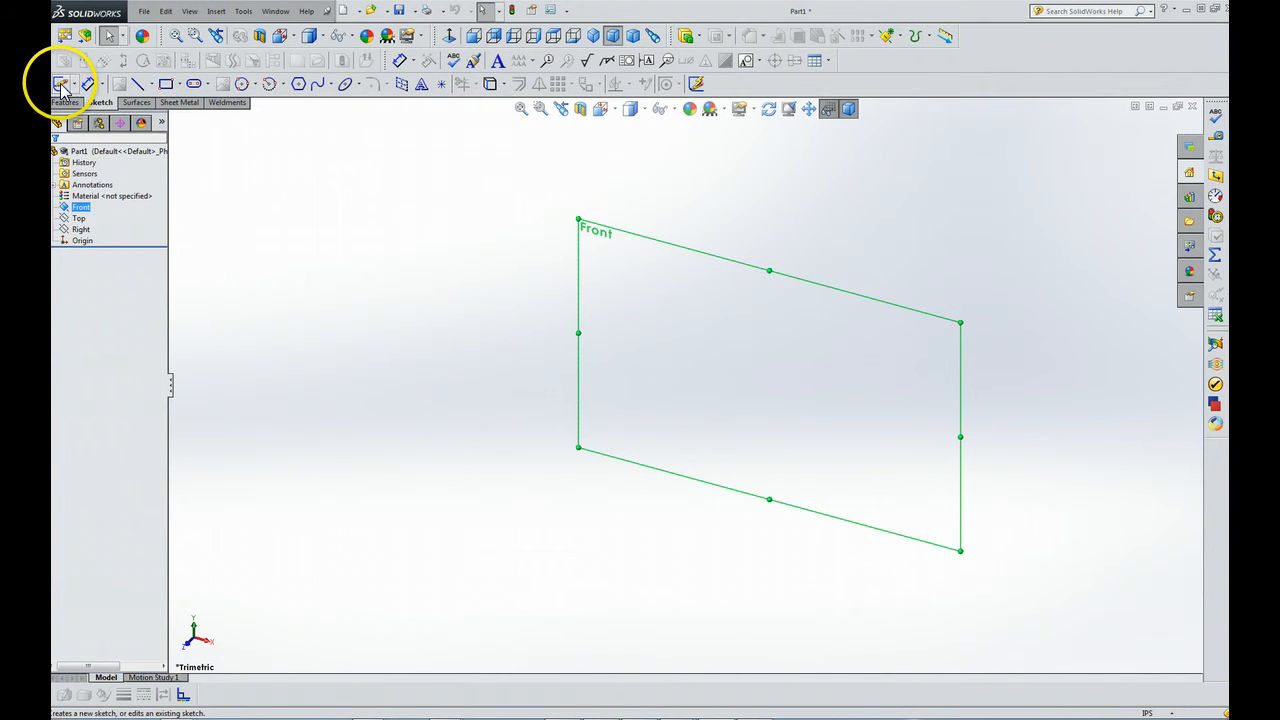
pyautogui.click(61, 86)
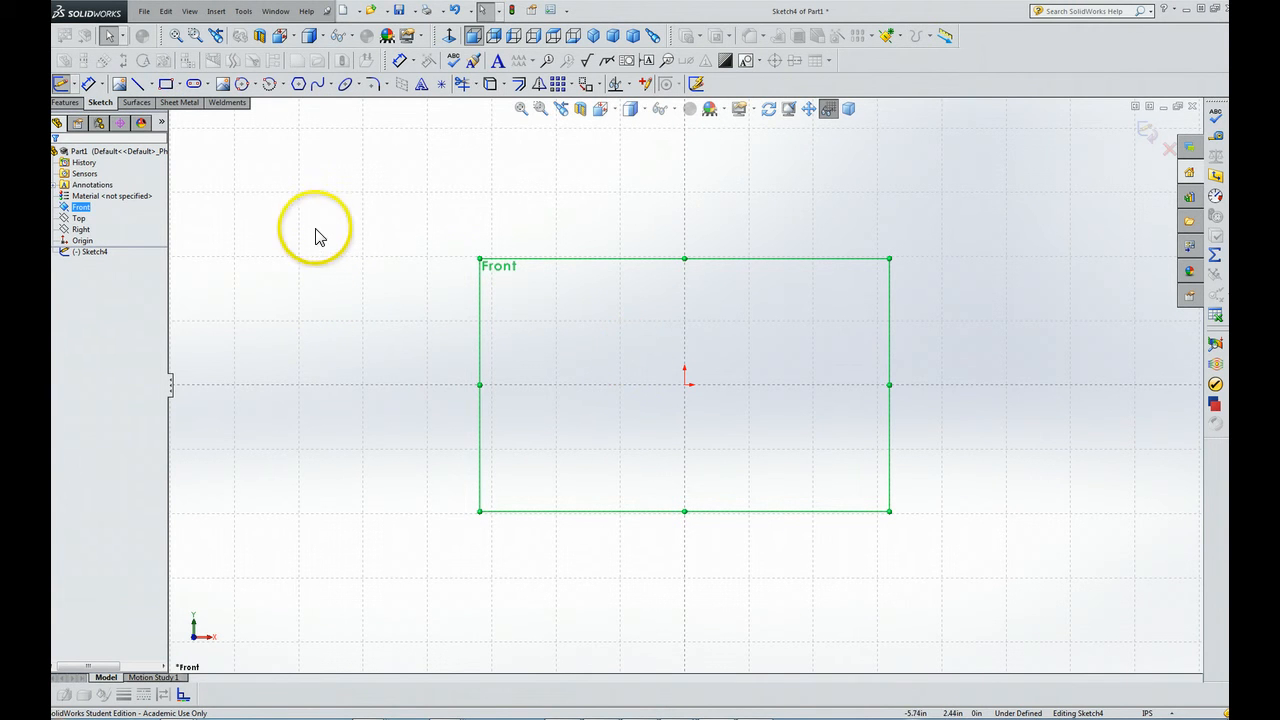
pyautogui.click(256, 85)
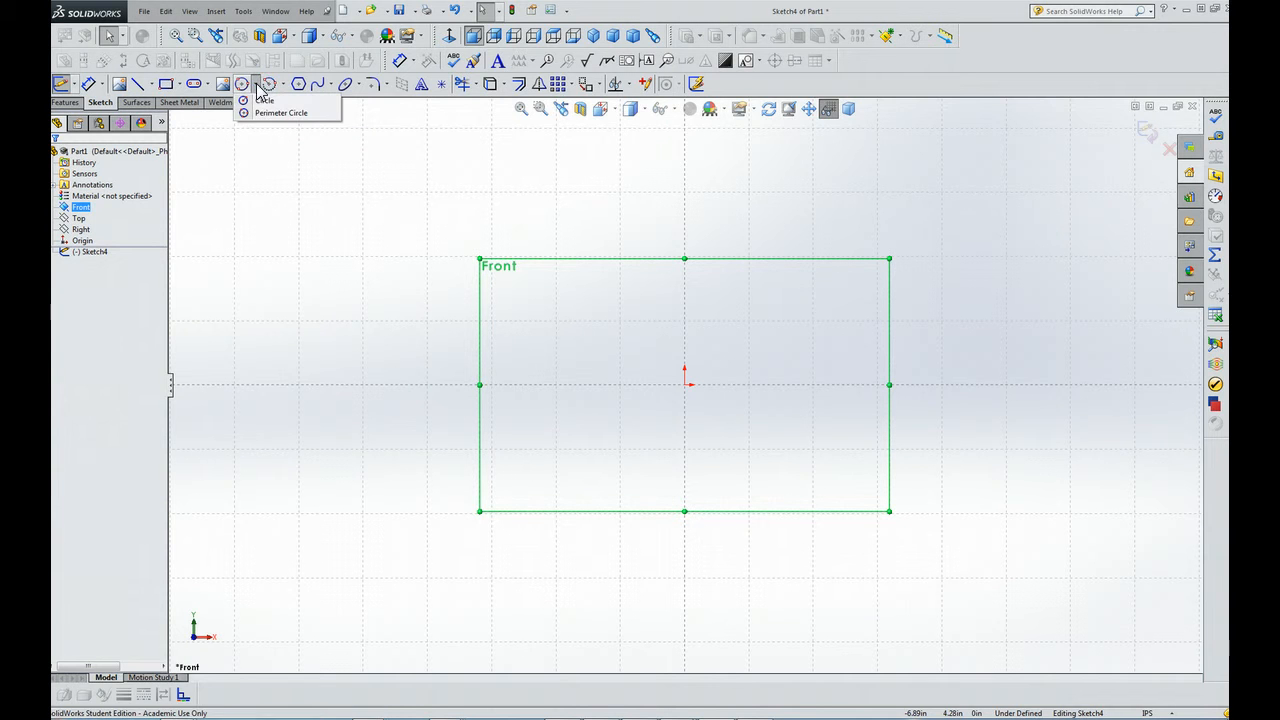
pyautogui.click(263, 101)
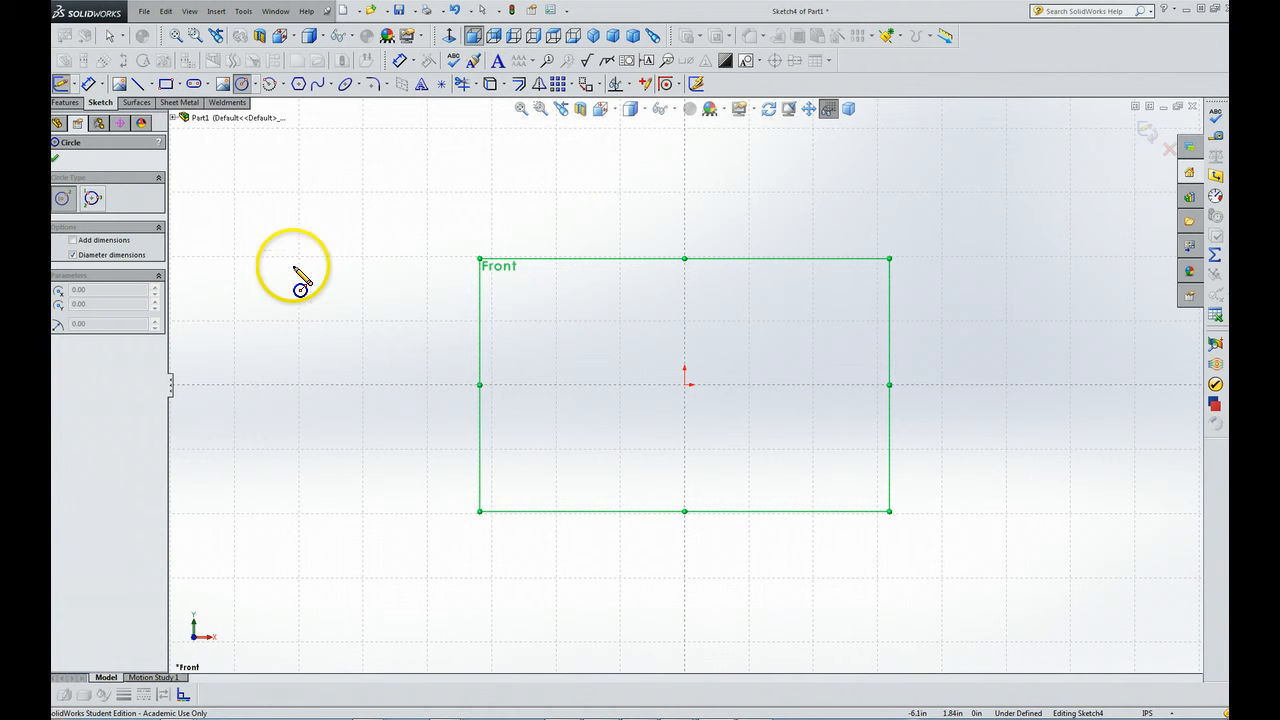
pyautogui.click(243, 85)
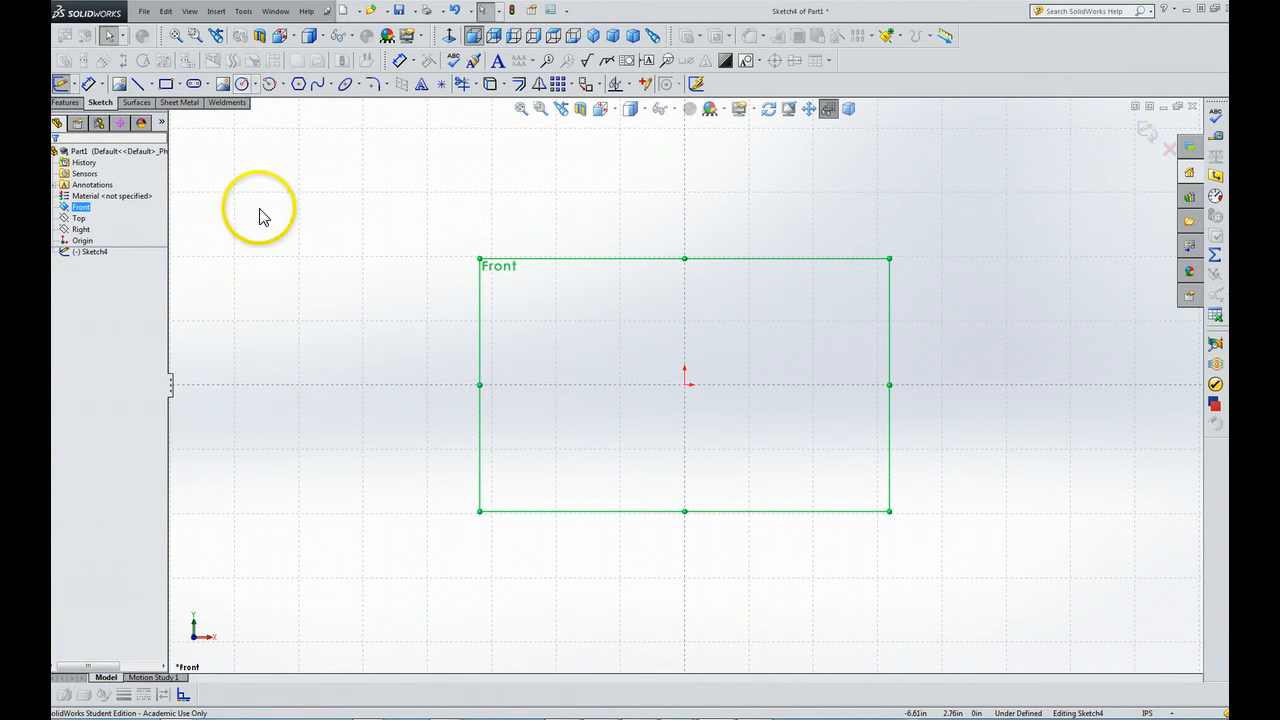
# Sketch a center-based circle about 0.78 in in diameter, up and to the left of the origin
pyautogui.click(242, 86)
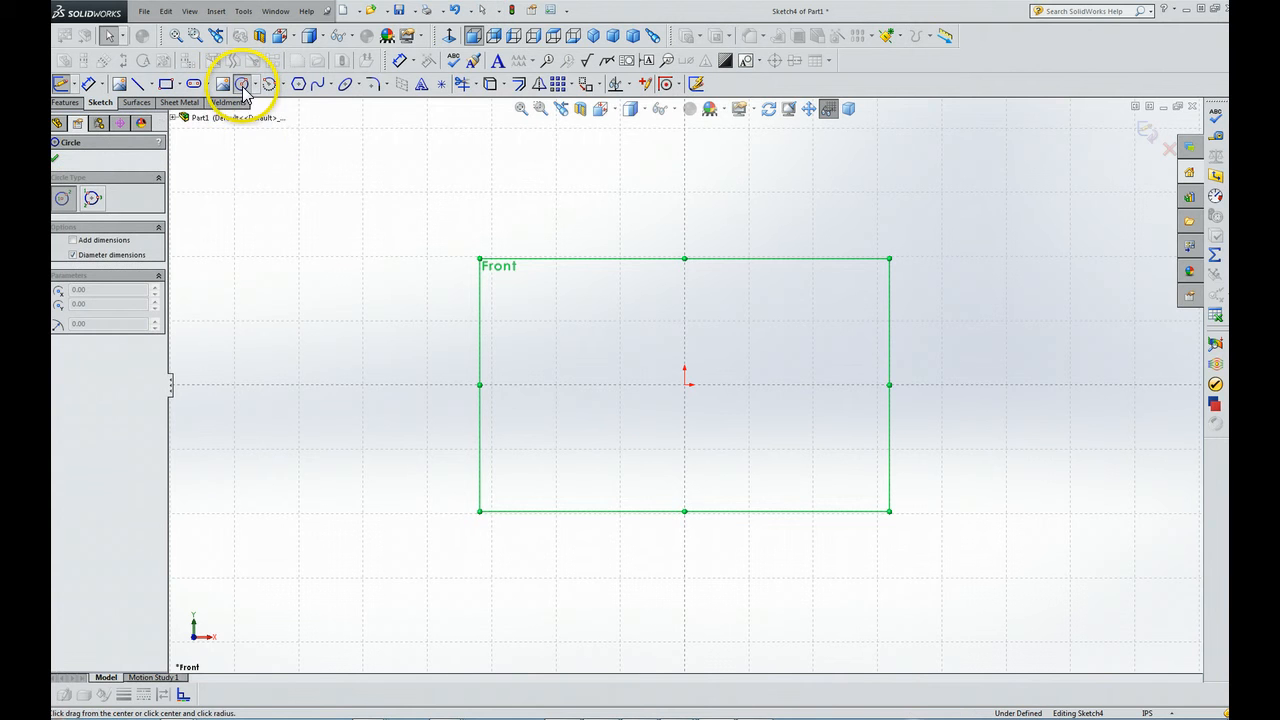
pyautogui.click(264, 192)
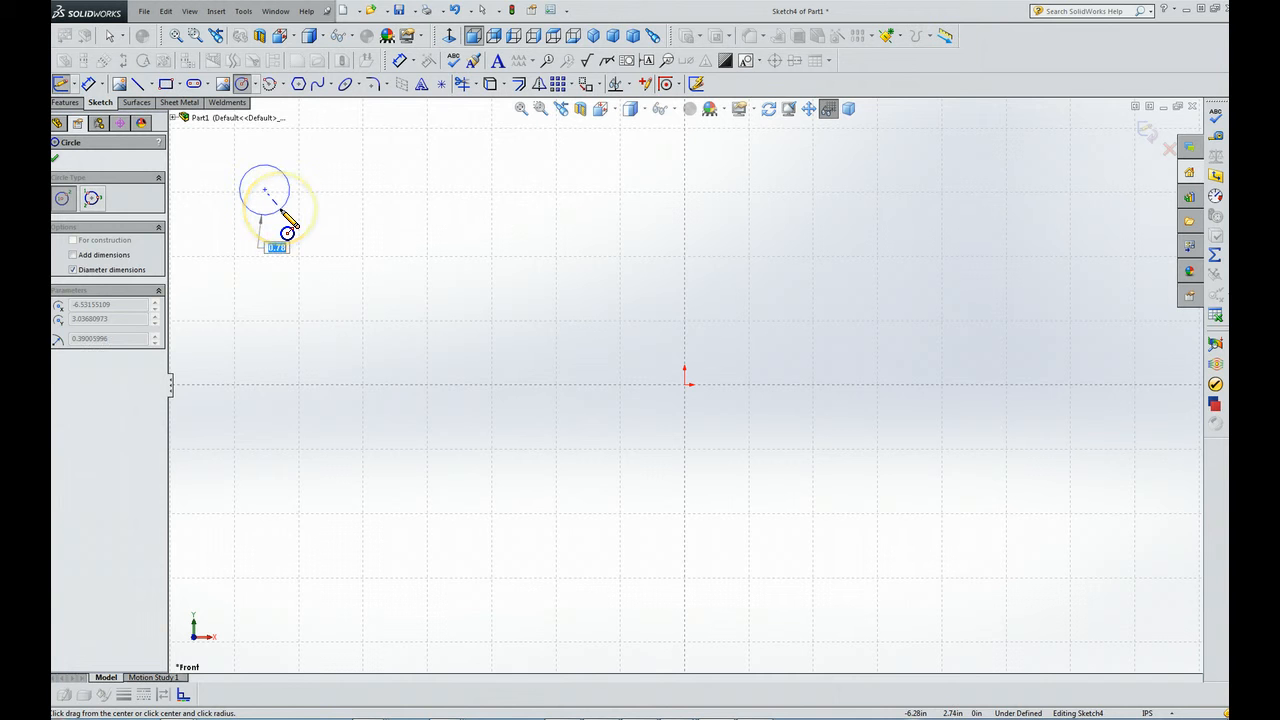
pyautogui.click(288, 232)
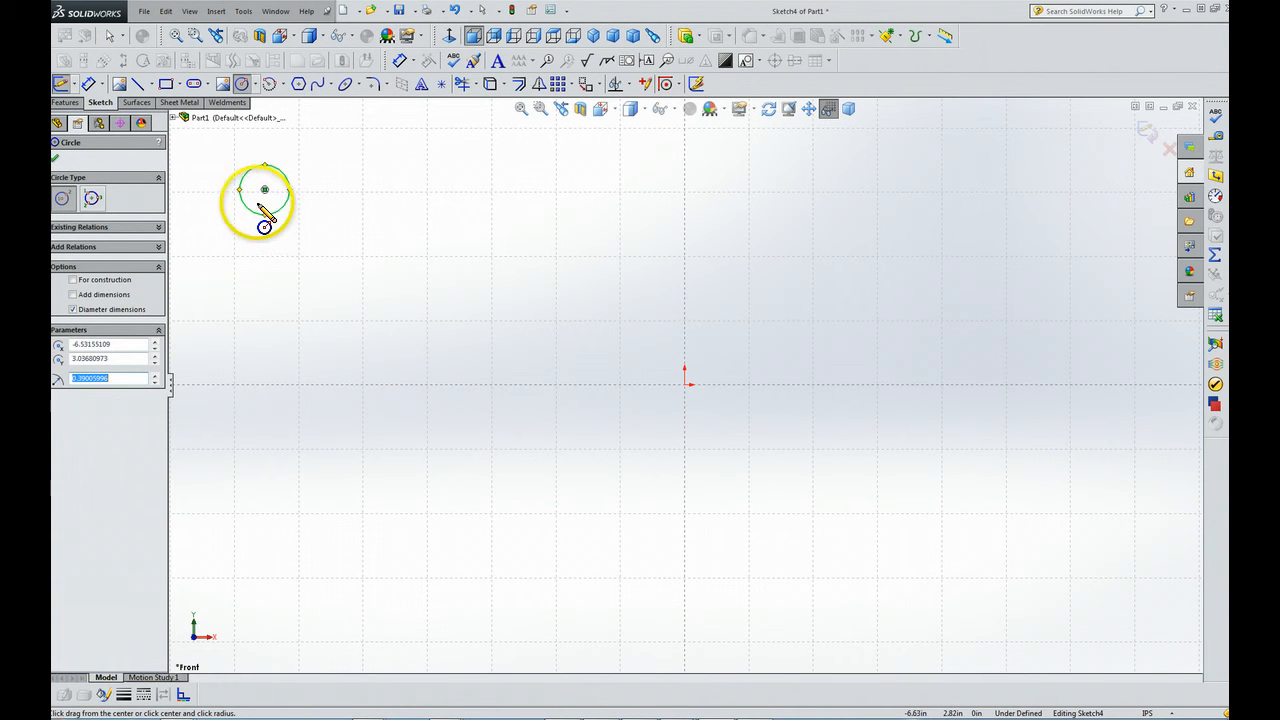
# Sketch a three-point perimeter circle with a radius of about 0.56 in, below and right of the first circle
pyautogui.click(256, 86)
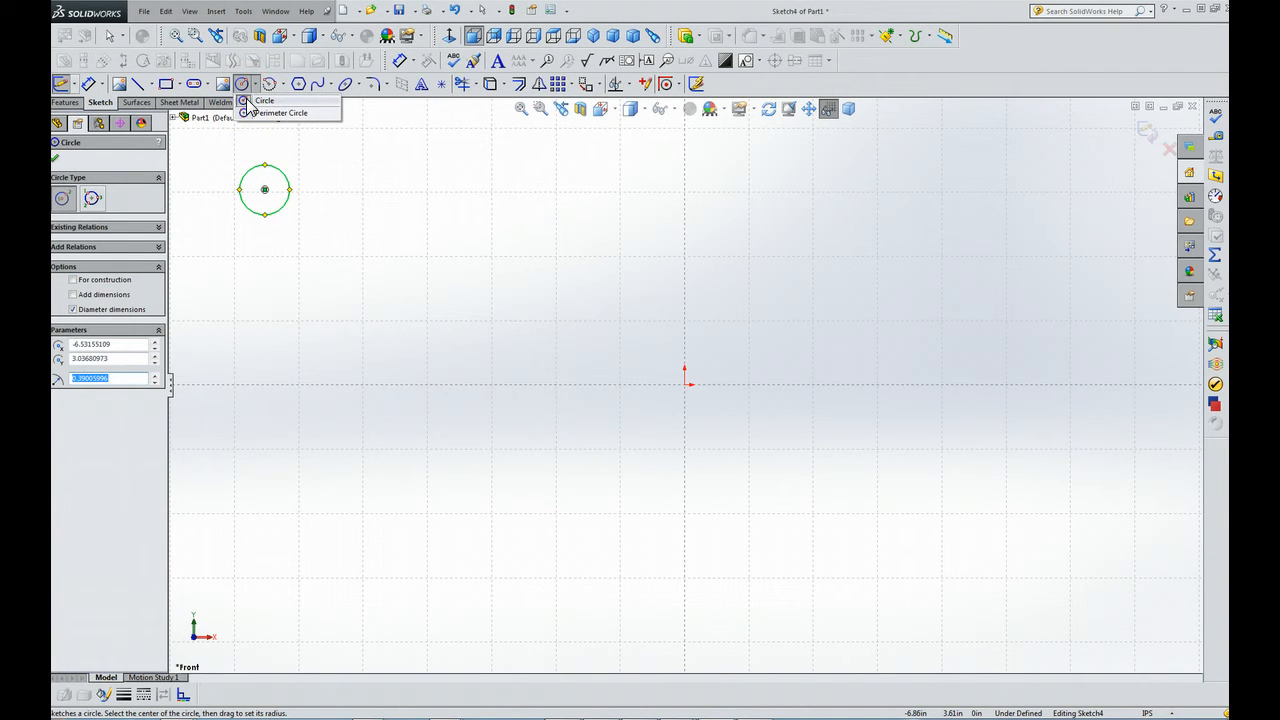
pyautogui.click(277, 117)
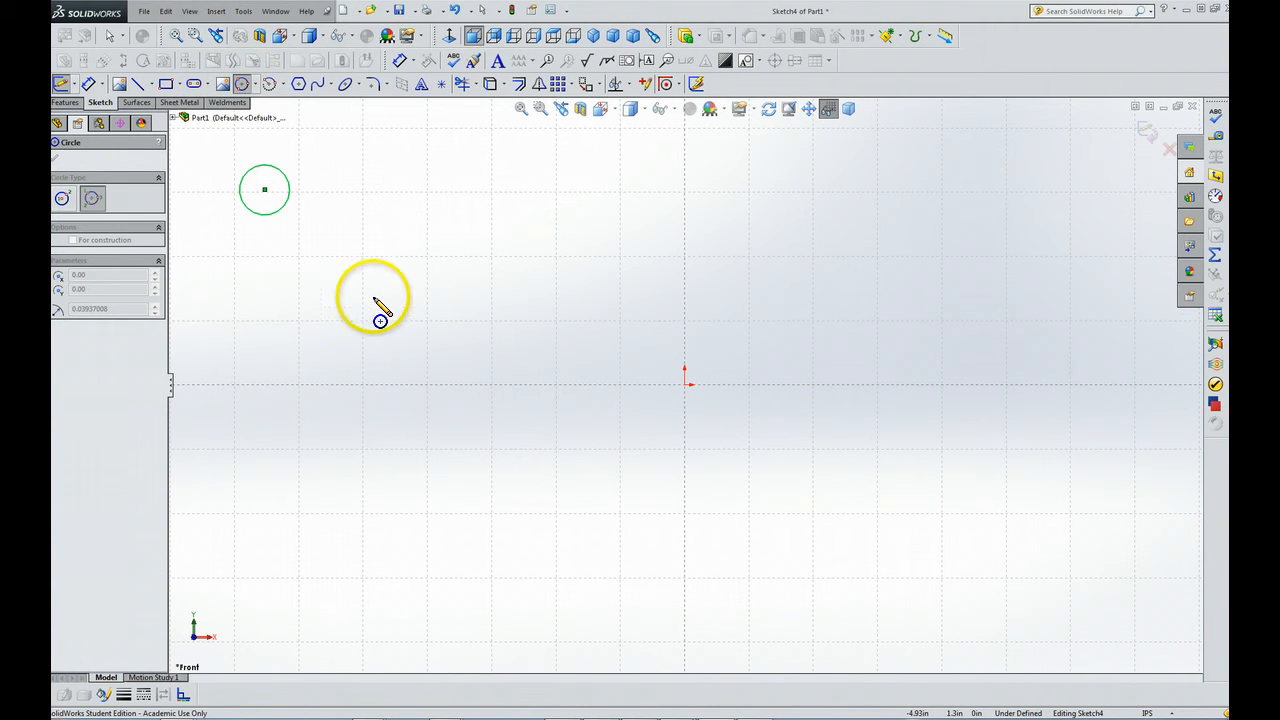
pyautogui.click(351, 246)
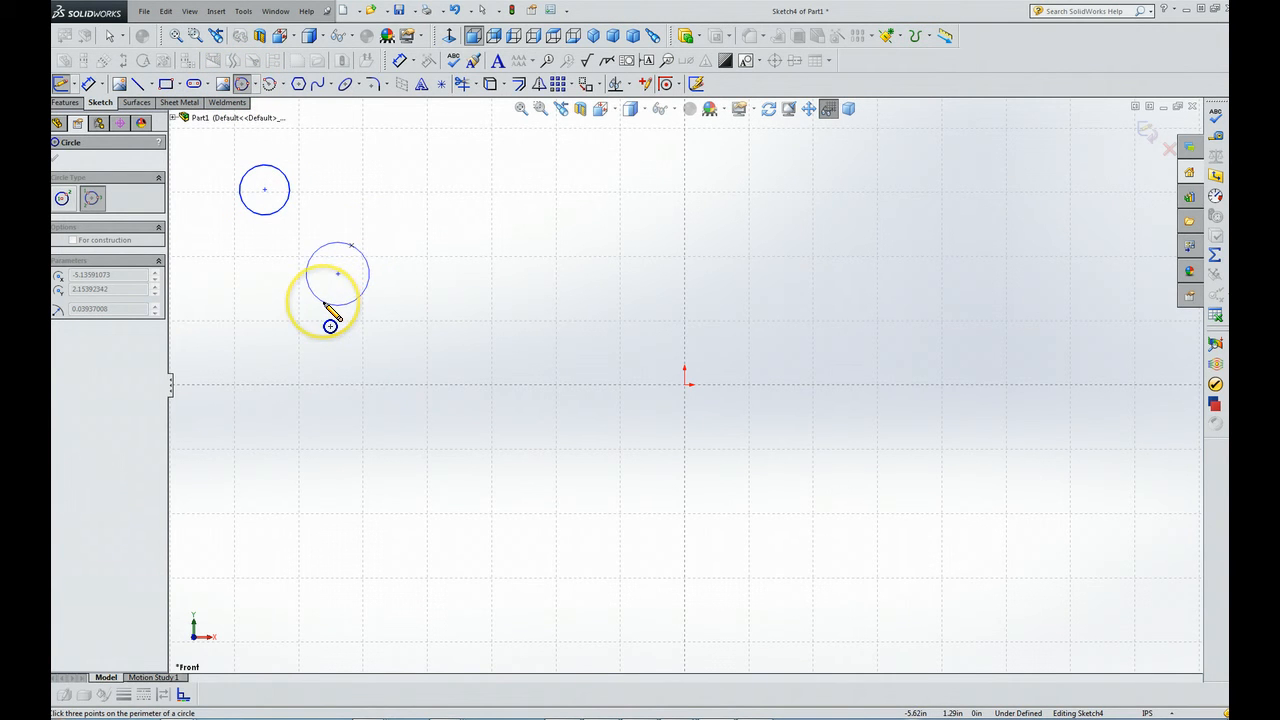
pyautogui.click(322, 301)
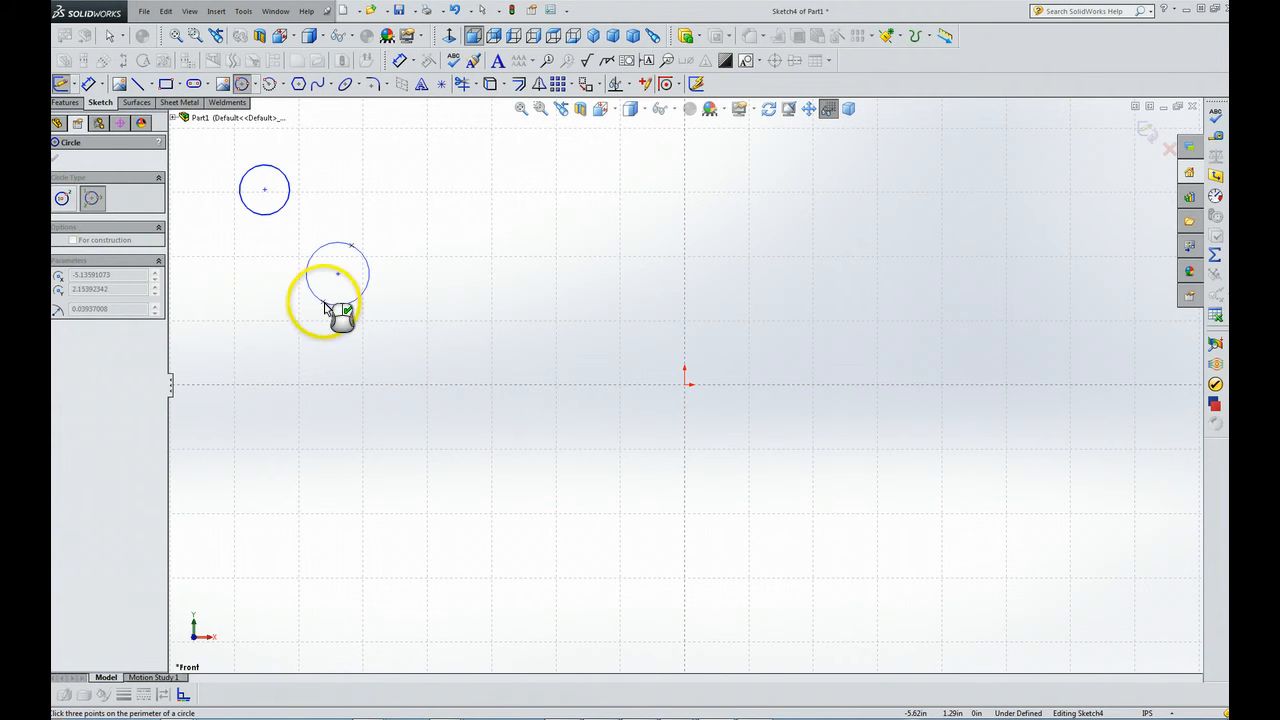
pyautogui.click(385, 299)
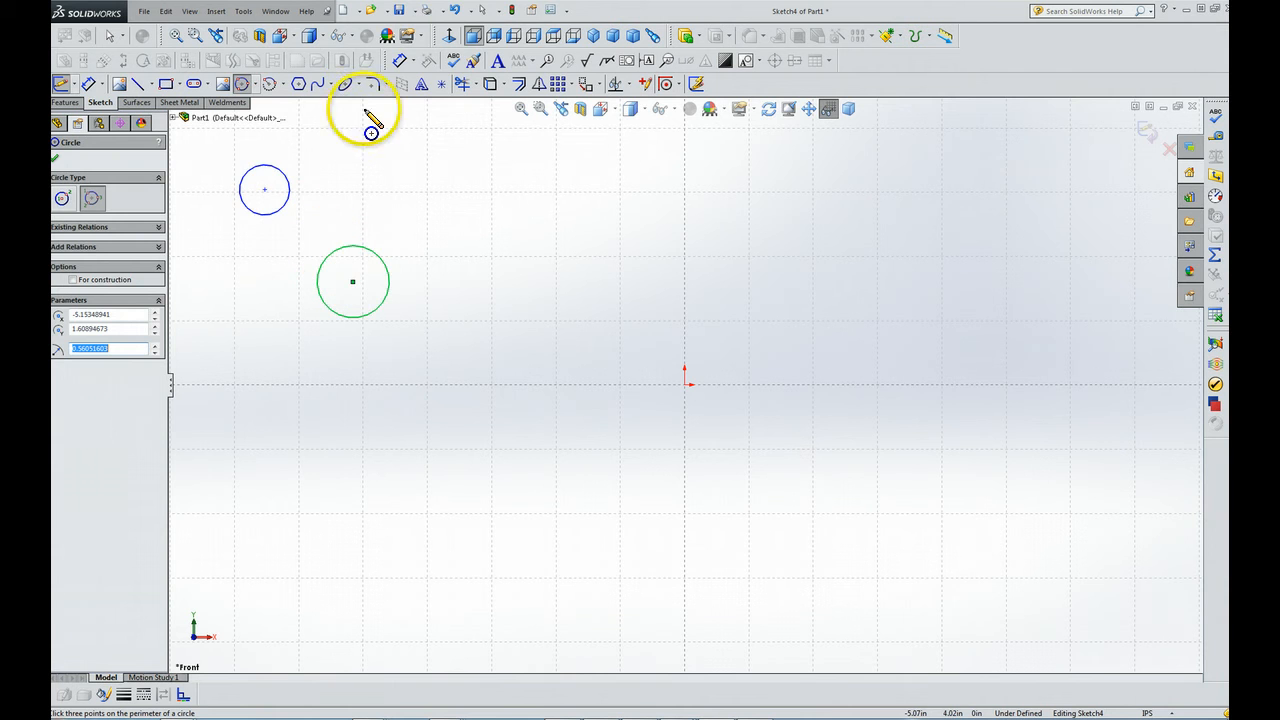
# Undo both practice circles and leave the Circle tool
pyautogui.click(455, 14)
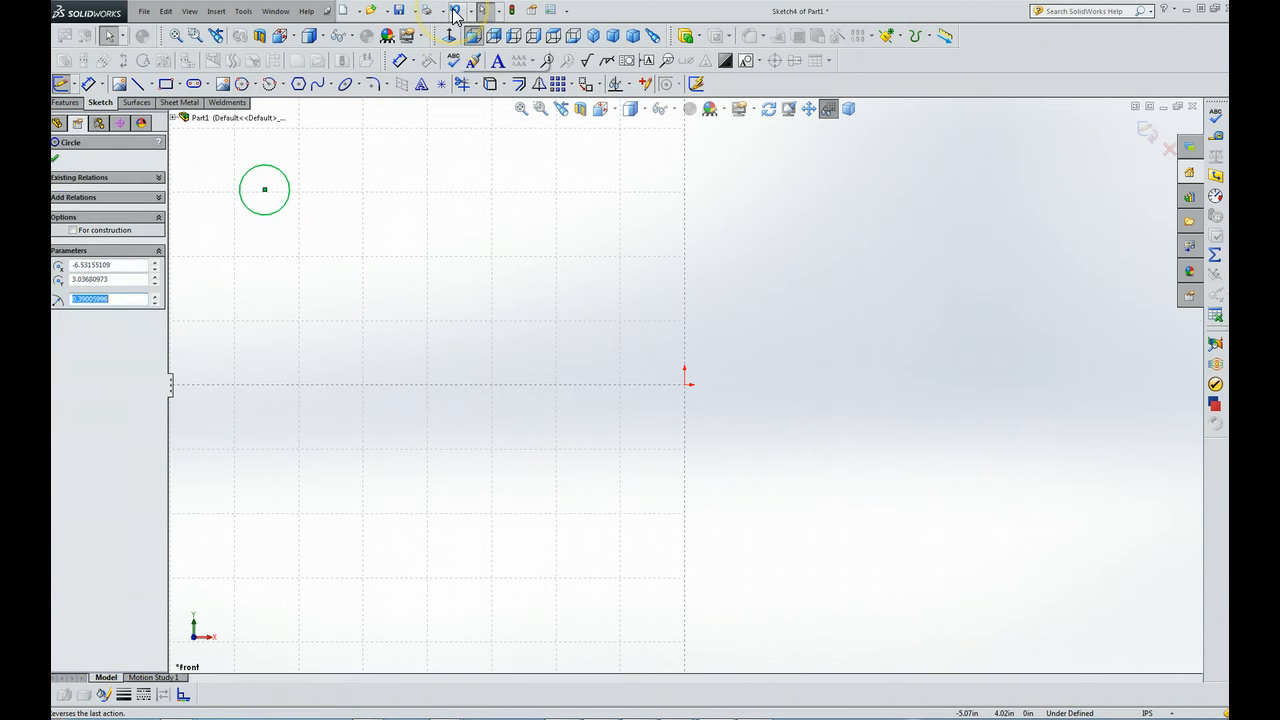
pyautogui.click(455, 14)
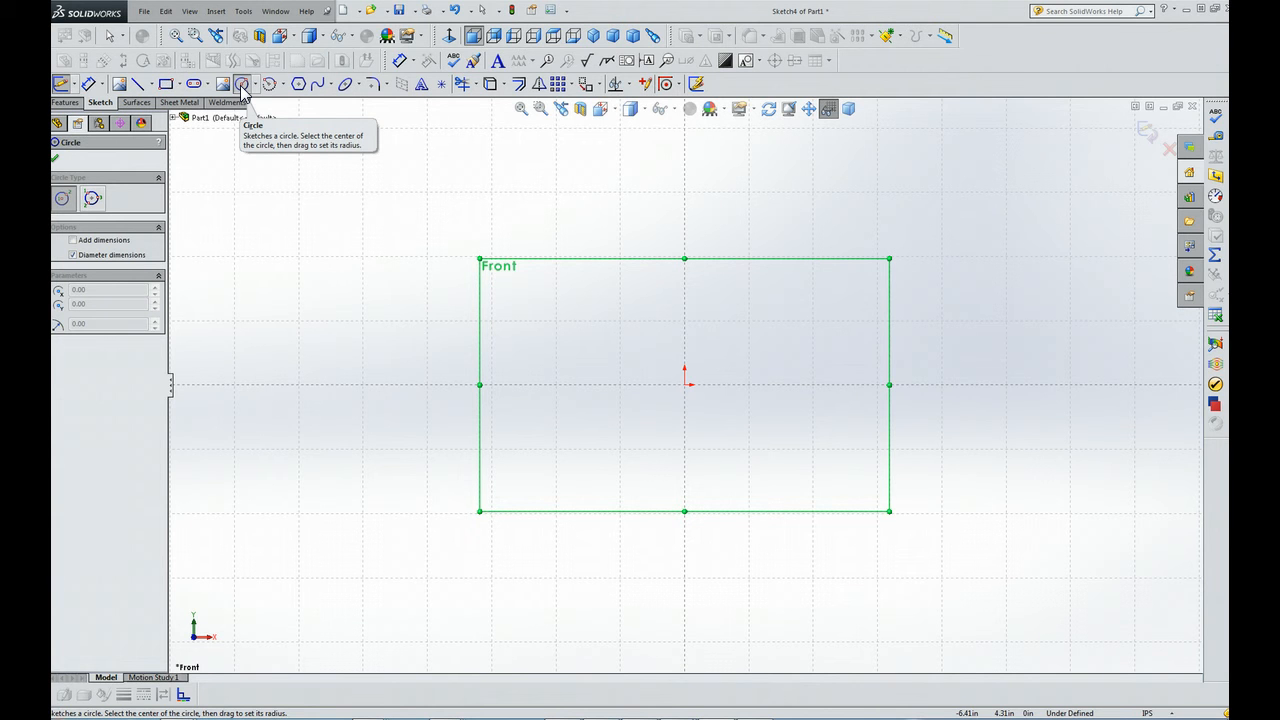
pyautogui.press('Escape')
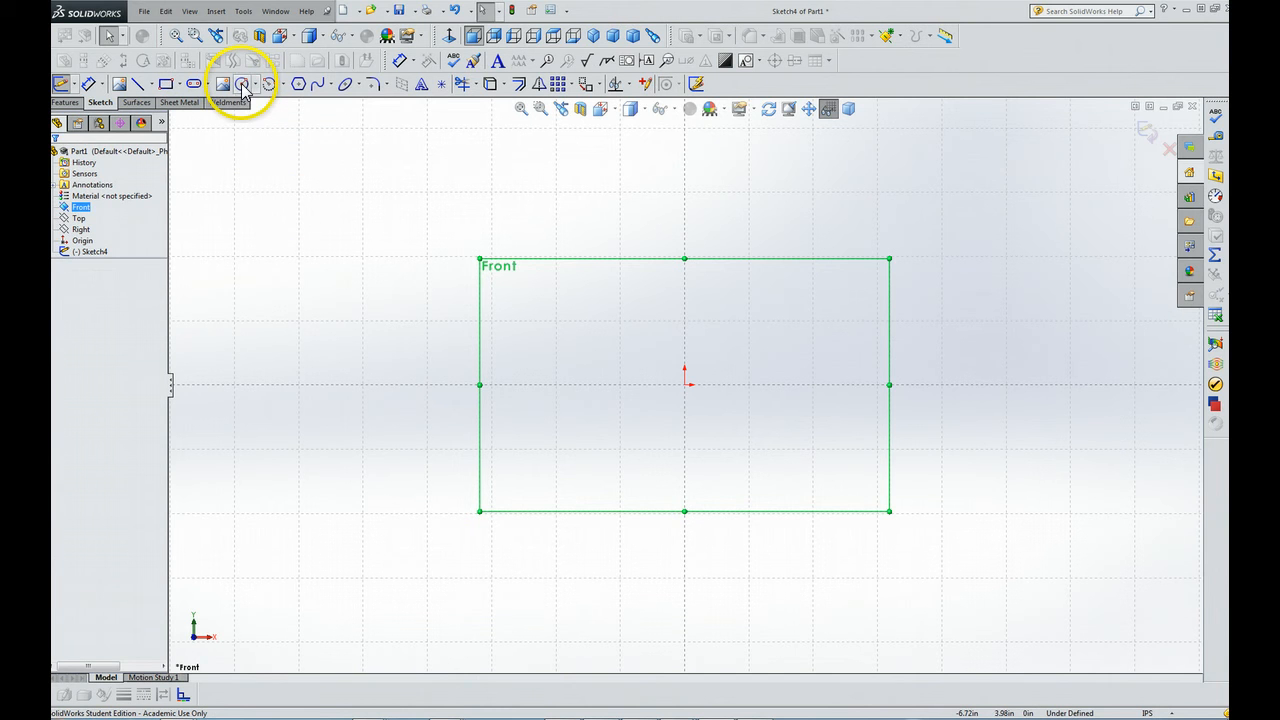
# Sketch a circle centered on the origin with a radius of about 0.93 in and leave the Circle tool
pyautogui.click(241, 84)
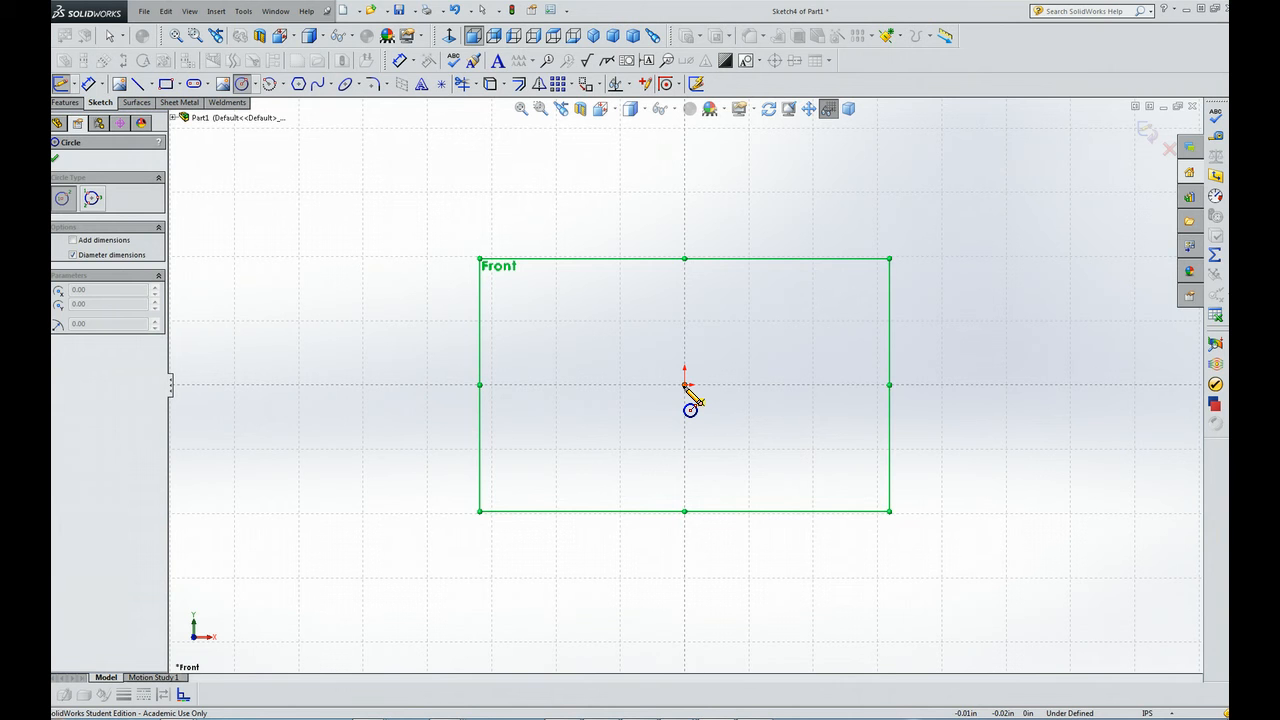
pyautogui.moveTo(684, 385)
pyautogui.mouseDown()
pyautogui.moveTo(690, 412)
pyautogui.moveTo(738, 418)
pyautogui.mouseUp()
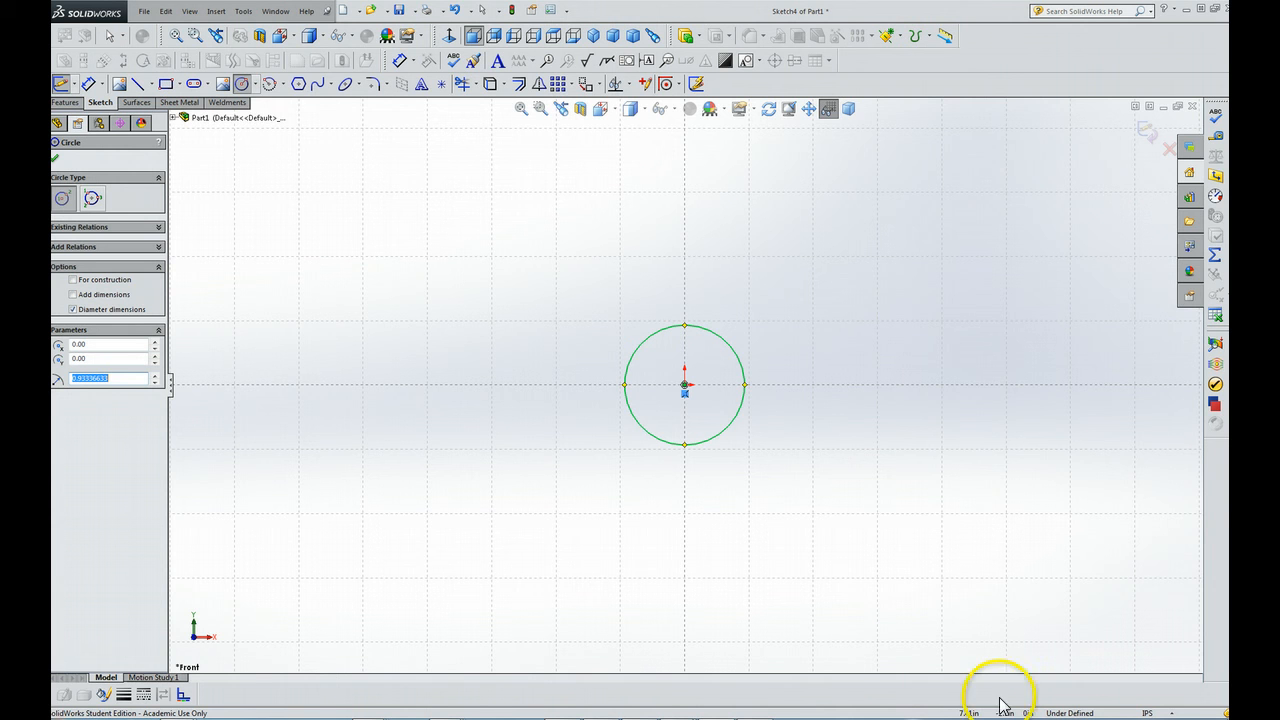
pyautogui.press('Escape')
pyautogui.click(475, 503)
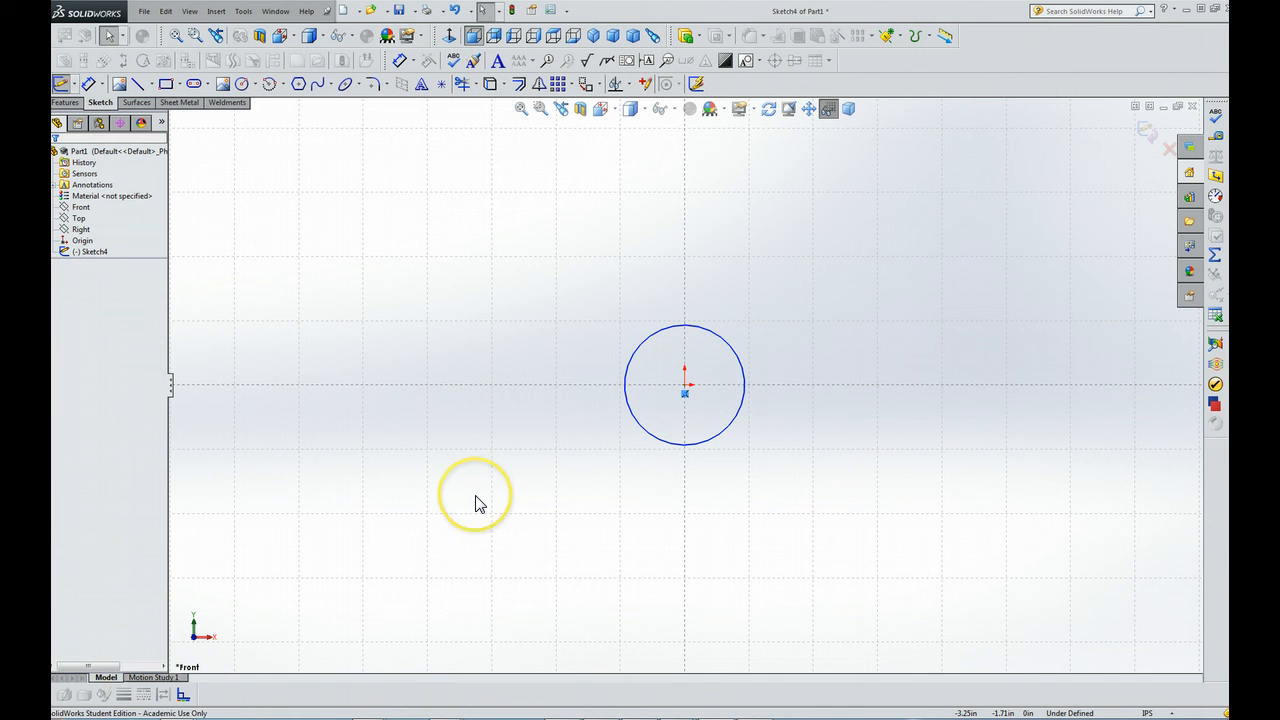